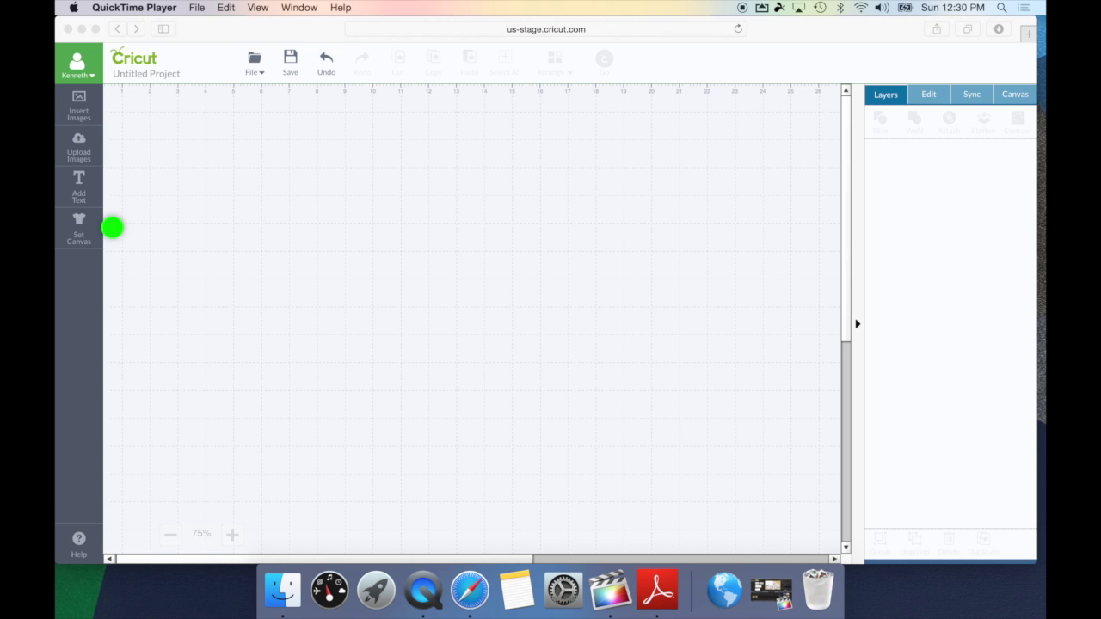
# Open the Set Canvas gallery to see the canvas templates, from blank canvas to aprons and t-shirts.
pyautogui.click(79, 228)
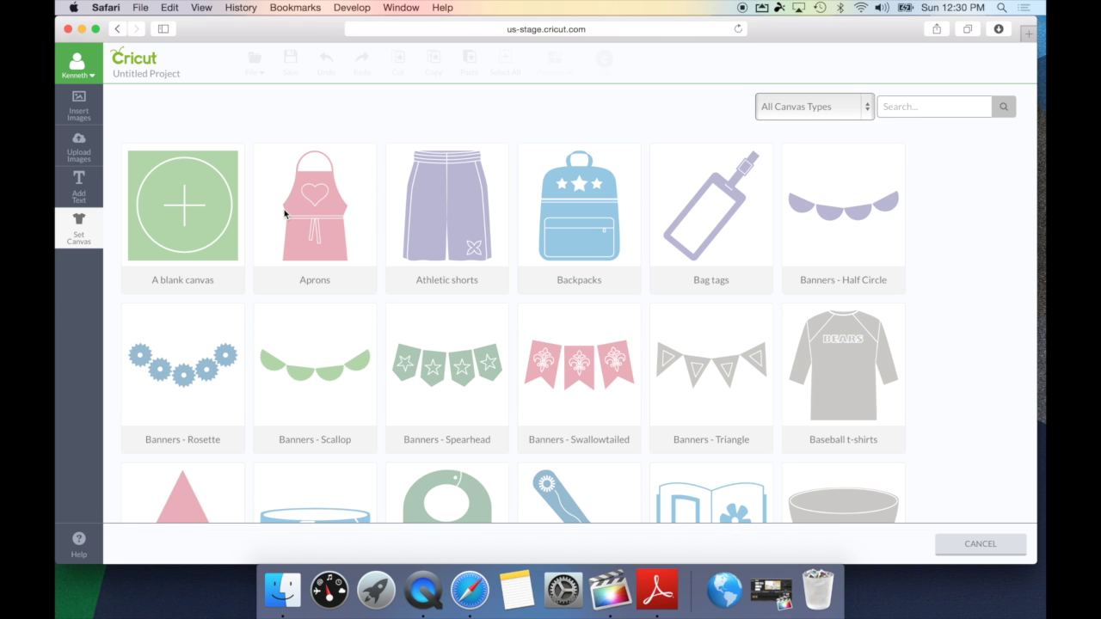
pyautogui.scroll(-3, 988, 359)
pyautogui.scroll(-20, 989, 359)
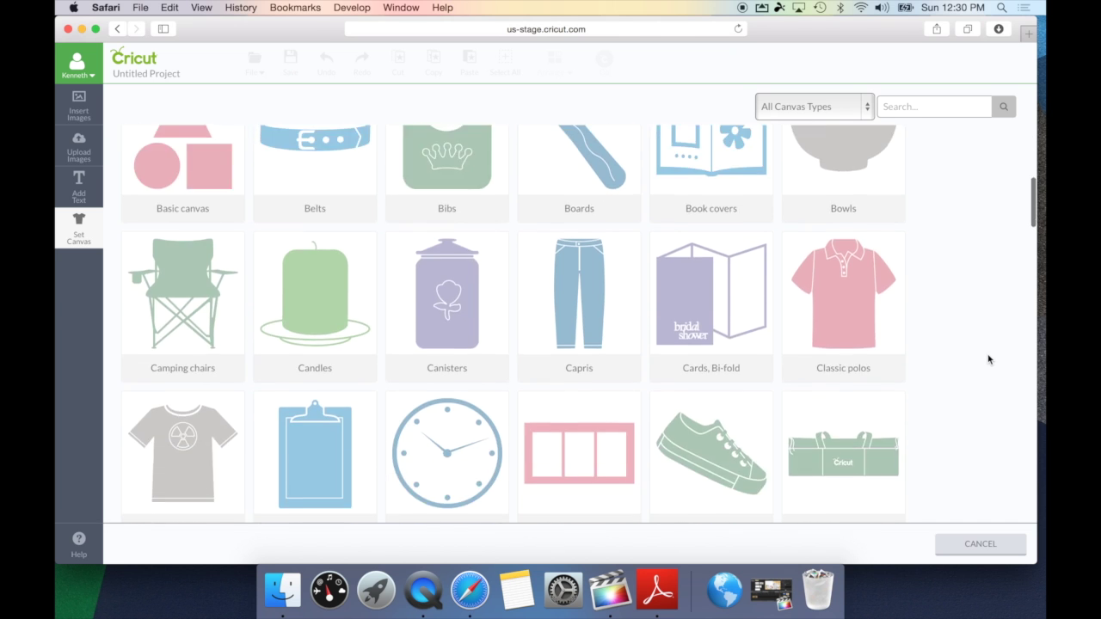
pyautogui.scroll(-12, 988, 360)
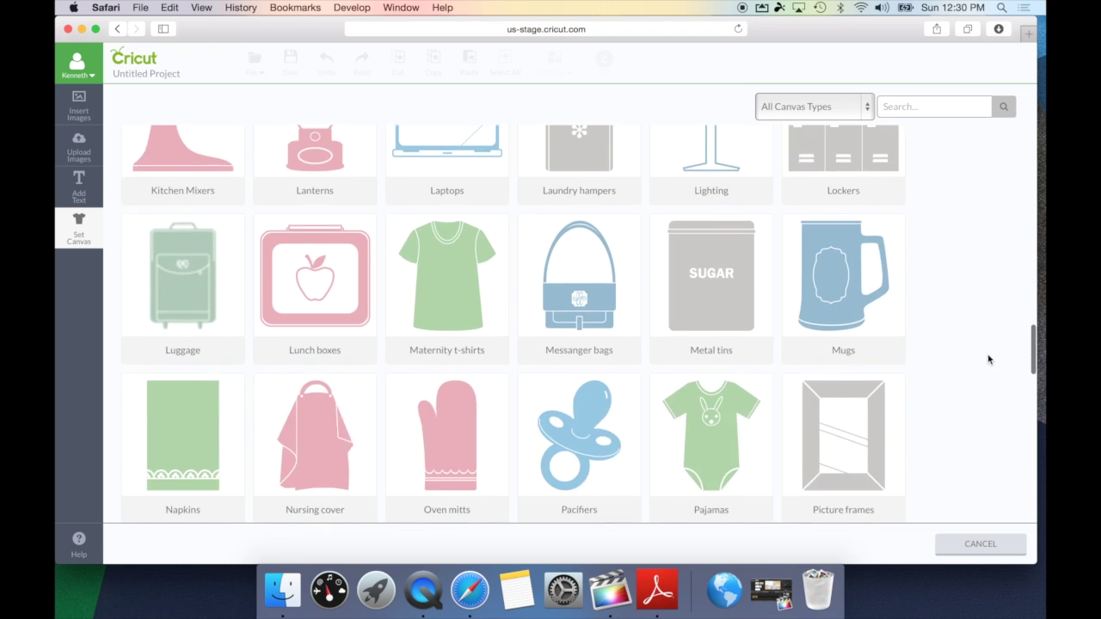
pyautogui.scroll(-8, 988, 360)
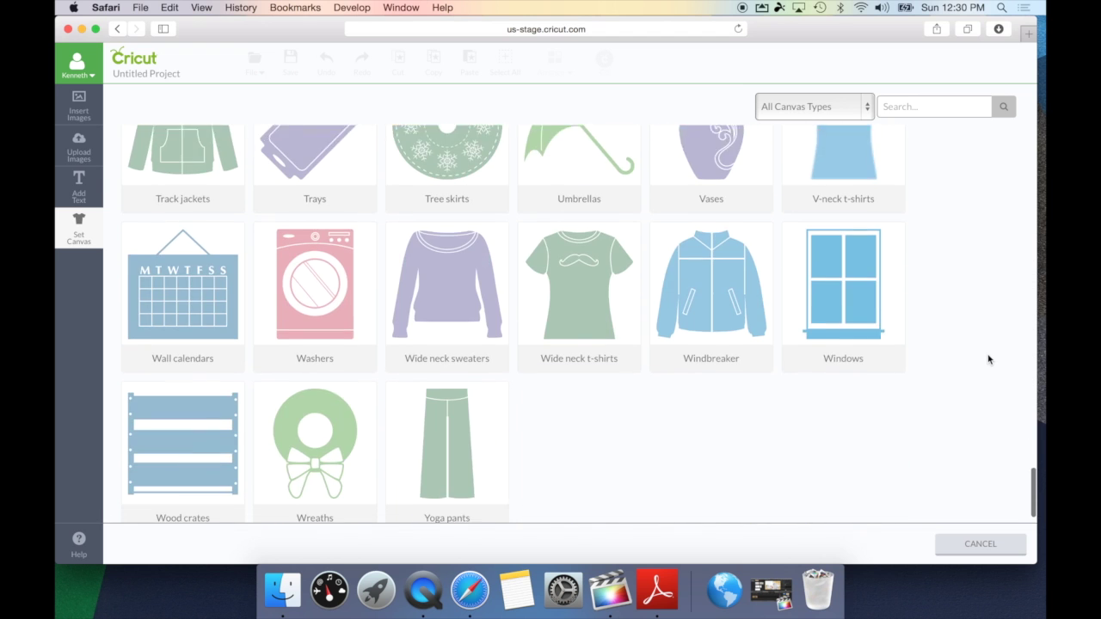
pyautogui.scroll(20, 988, 360)
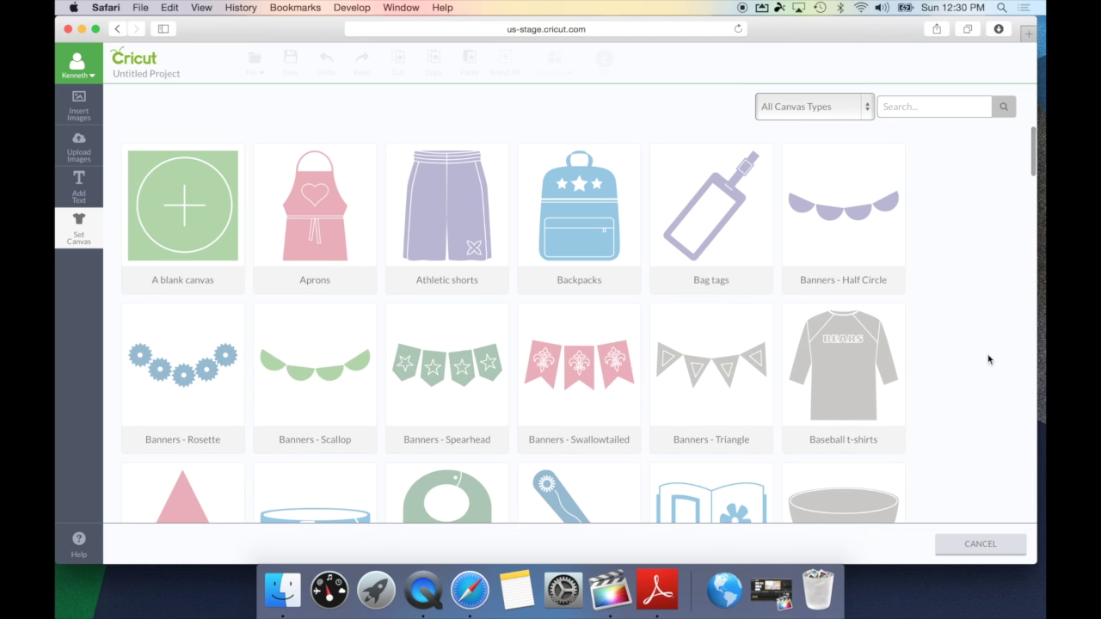
pyautogui.click(871, 110)
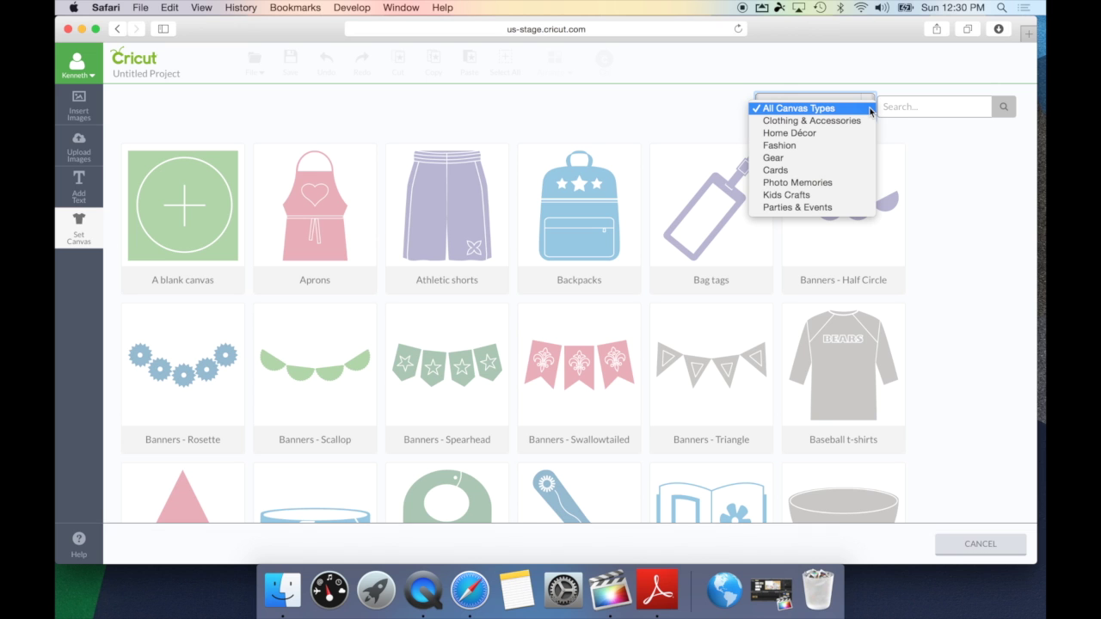
pyautogui.click(894, 108)
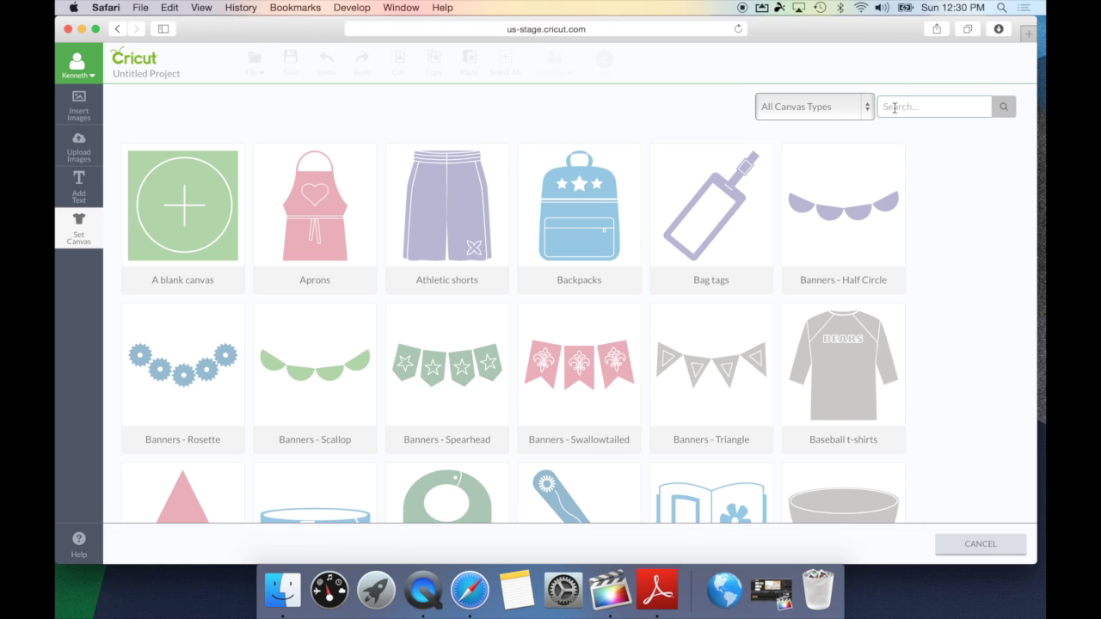
pyautogui.write('shirt')
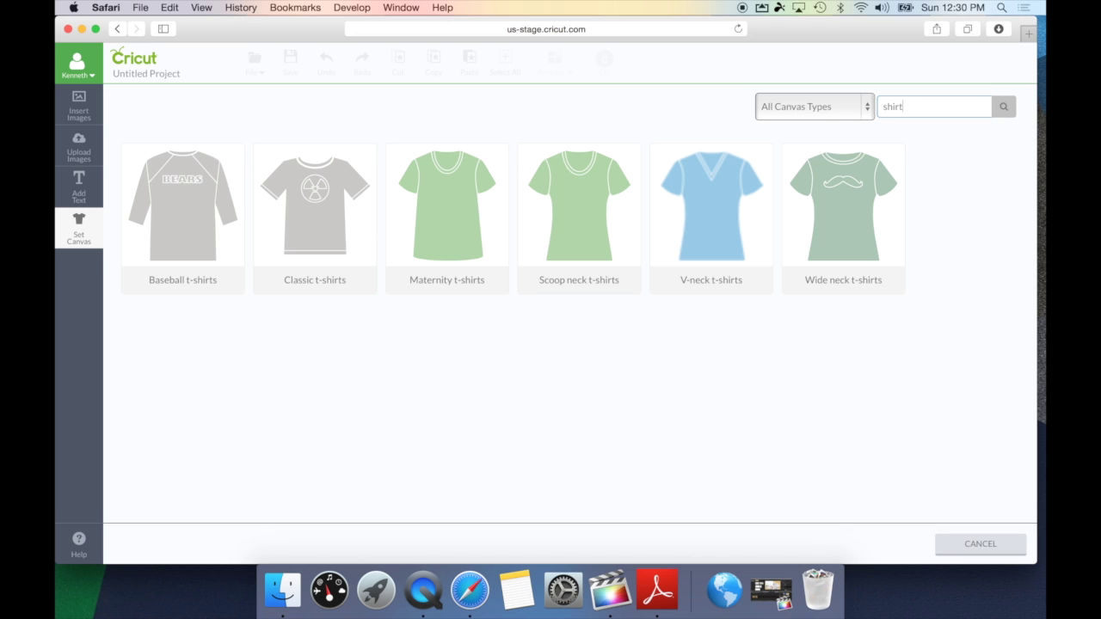
pyautogui.press('BackSpace')
pyautogui.press('BackSpace')
pyautogui.press('BackSpace')
pyautogui.press('BackSpace')
pyautogui.press('BackSpace')
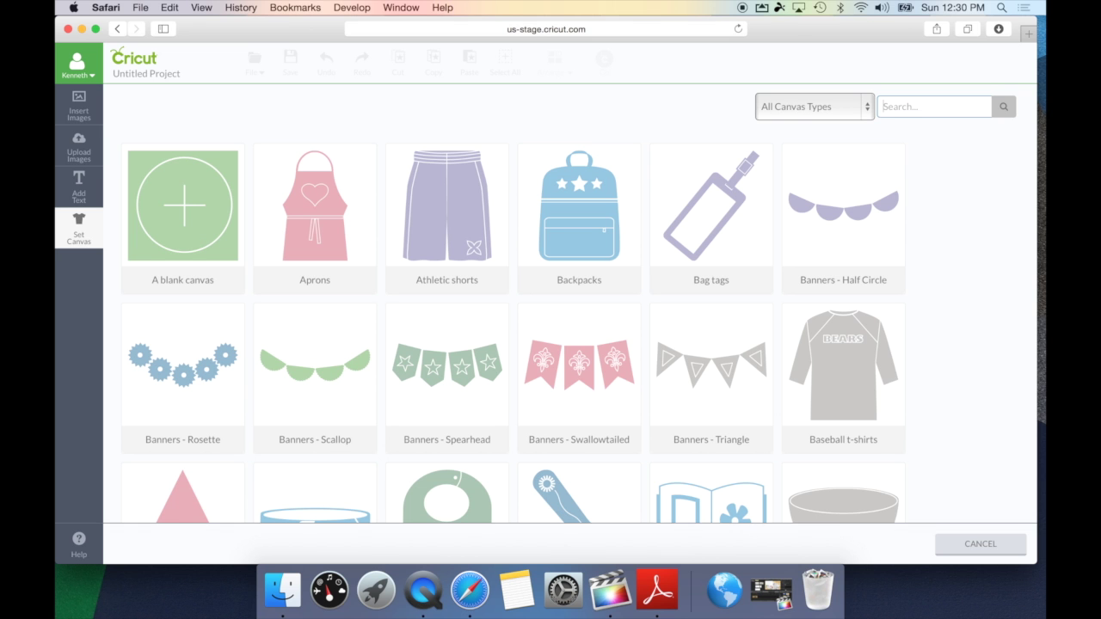
pyautogui.scroll(-5, 985, 340)
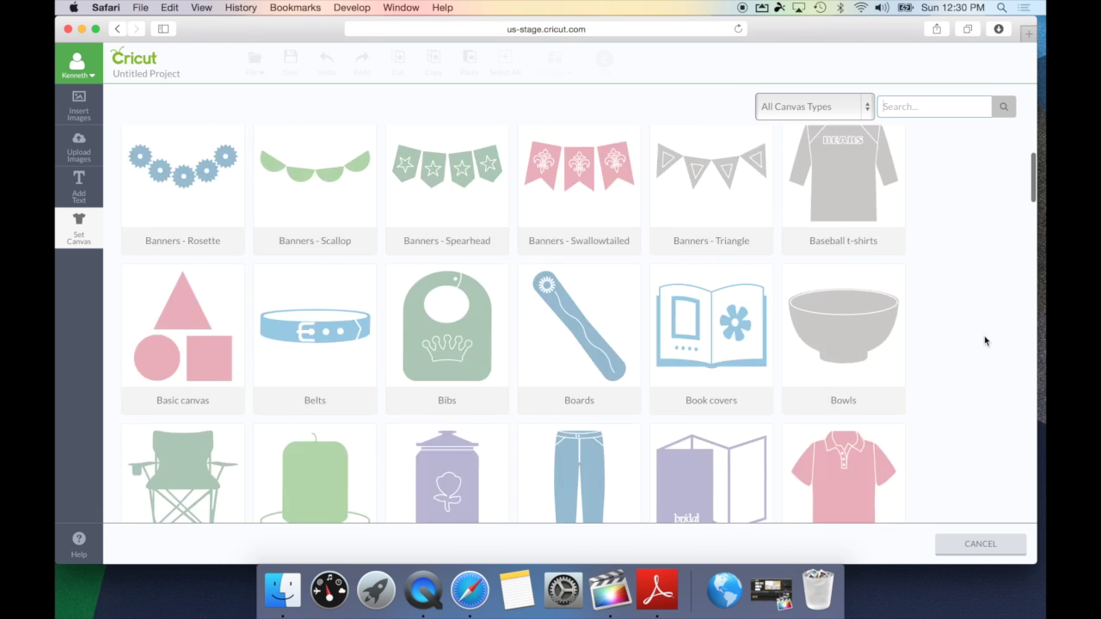
pyautogui.scroll(-3, 985, 341)
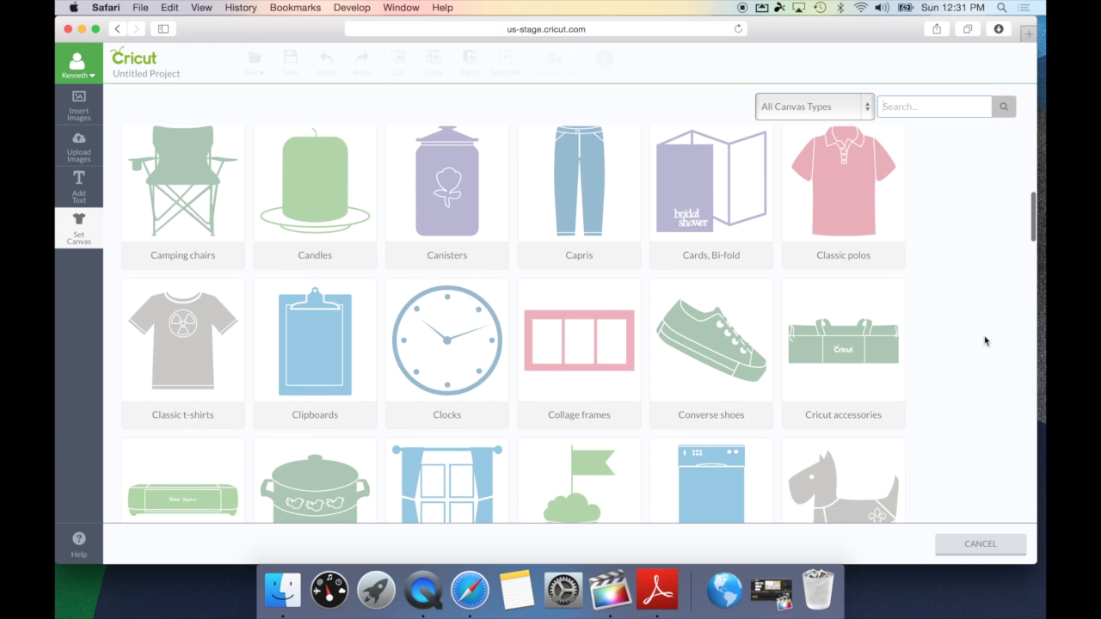
# Switch to the Cricut accessories Explore storage bag canvas at 75% zoom and colour it Gray.
pyautogui.click(830, 387)
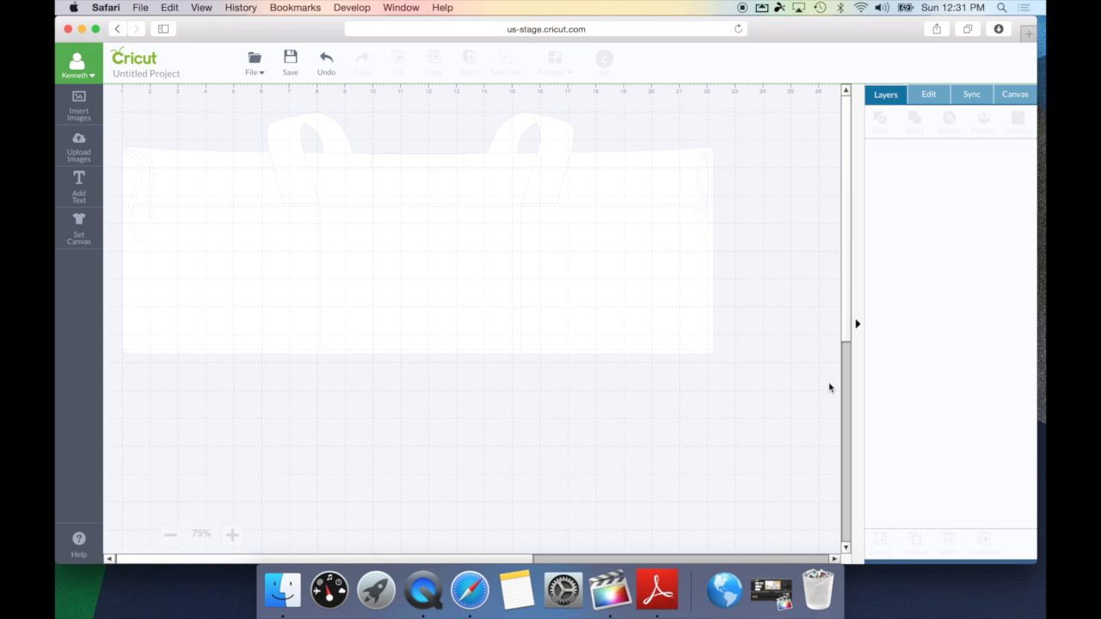
pyautogui.click(232, 535)
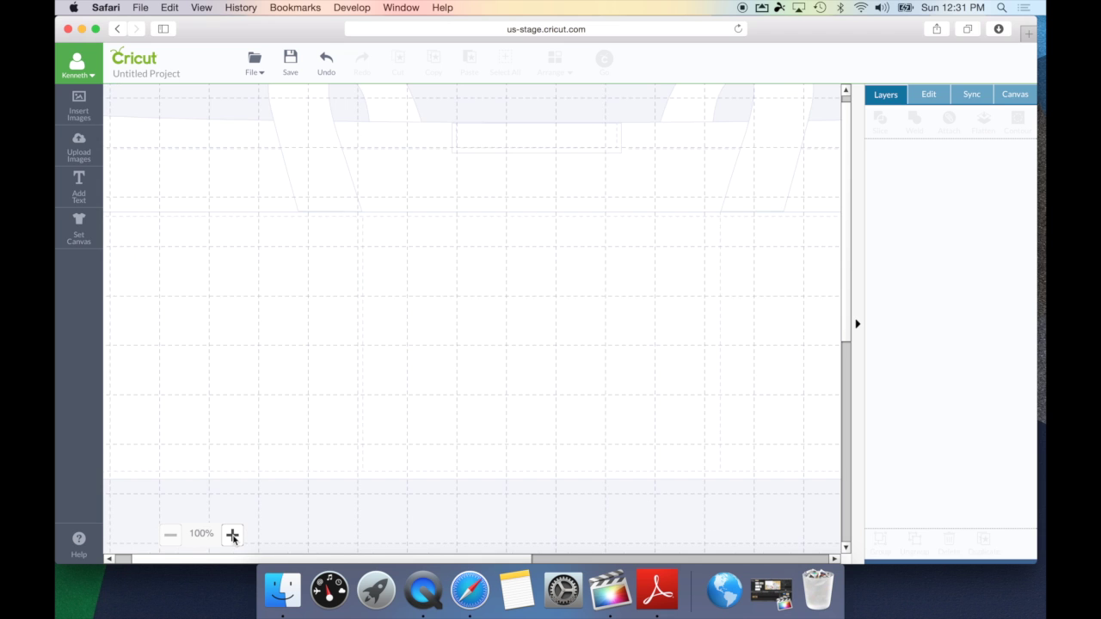
pyautogui.click(169, 536)
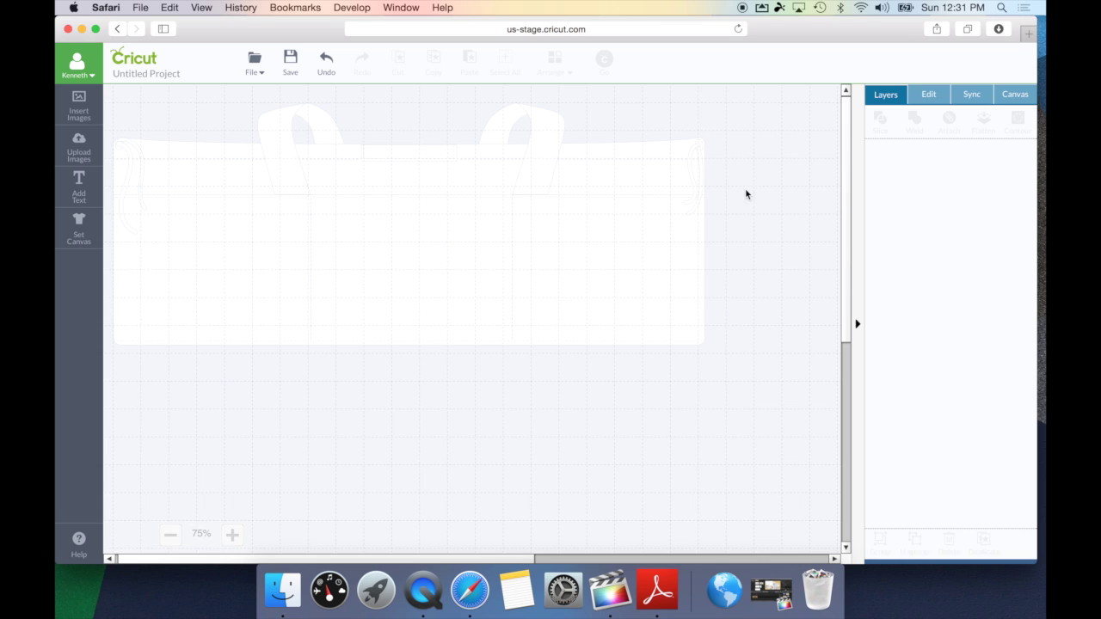
pyautogui.click(1027, 99)
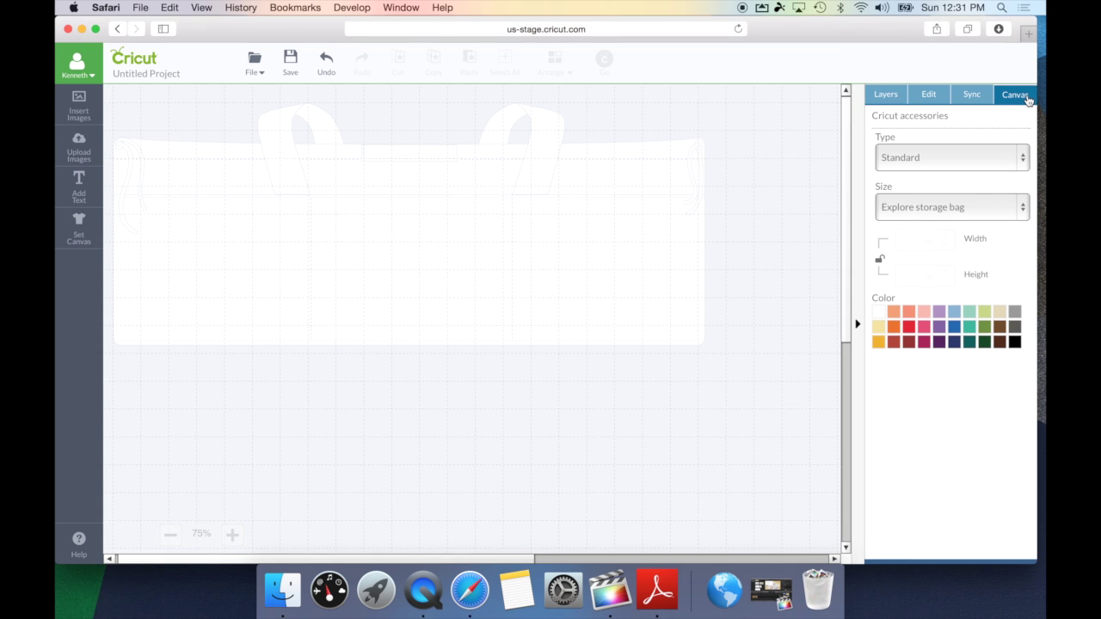
pyautogui.click(1016, 312)
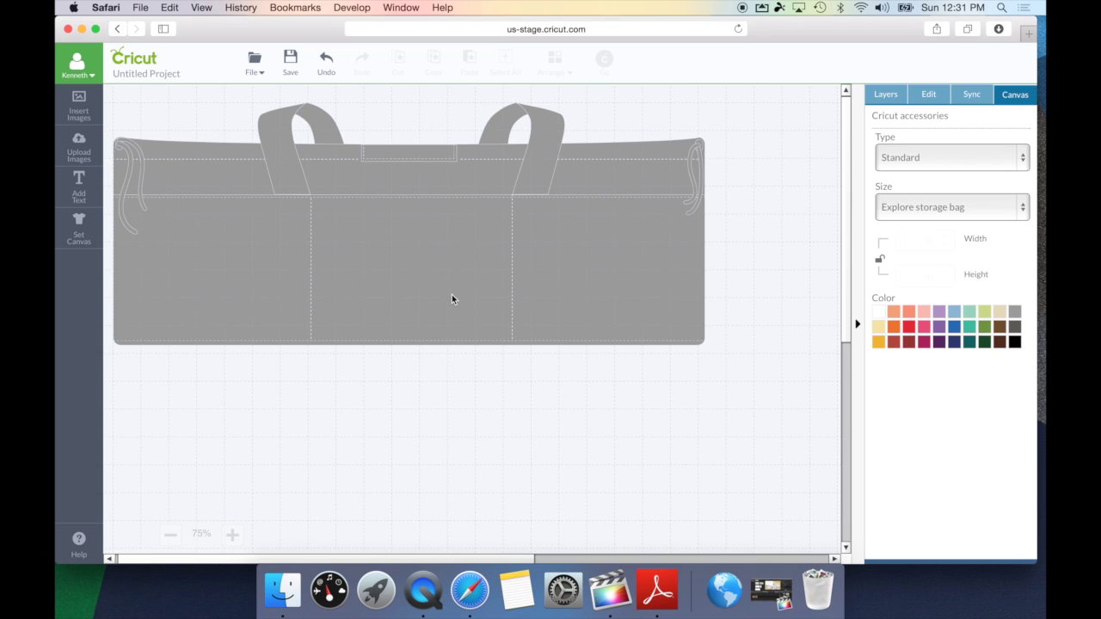
# Add 'Ken's Kreations' text, enlarge and position it on the bag front, then delete it.
pyautogui.click(59, 199)
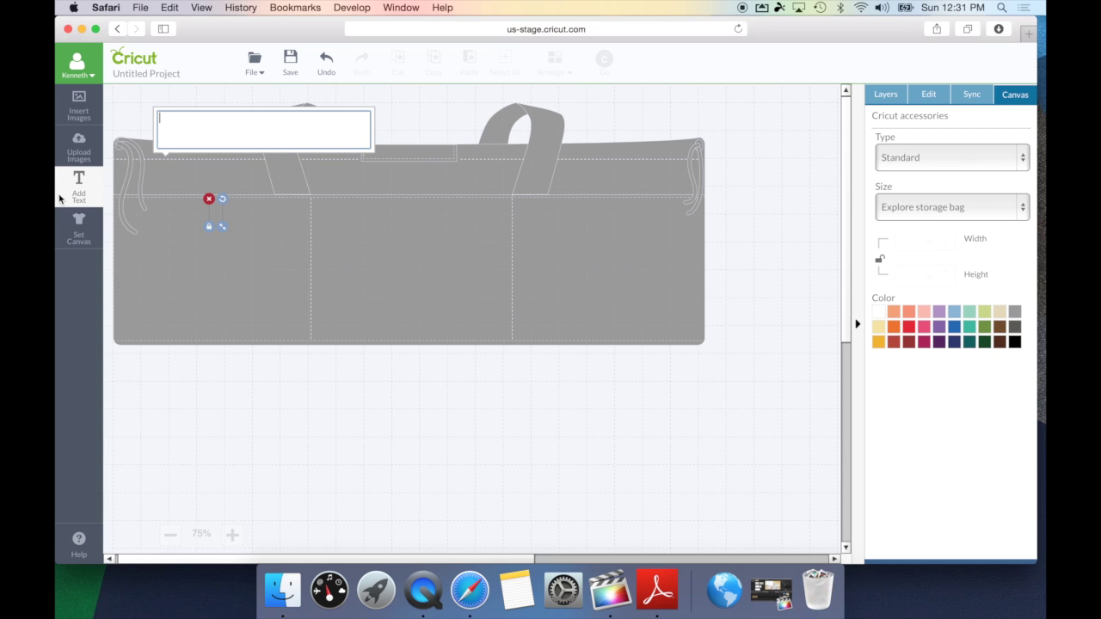
pyautogui.write('Ken')
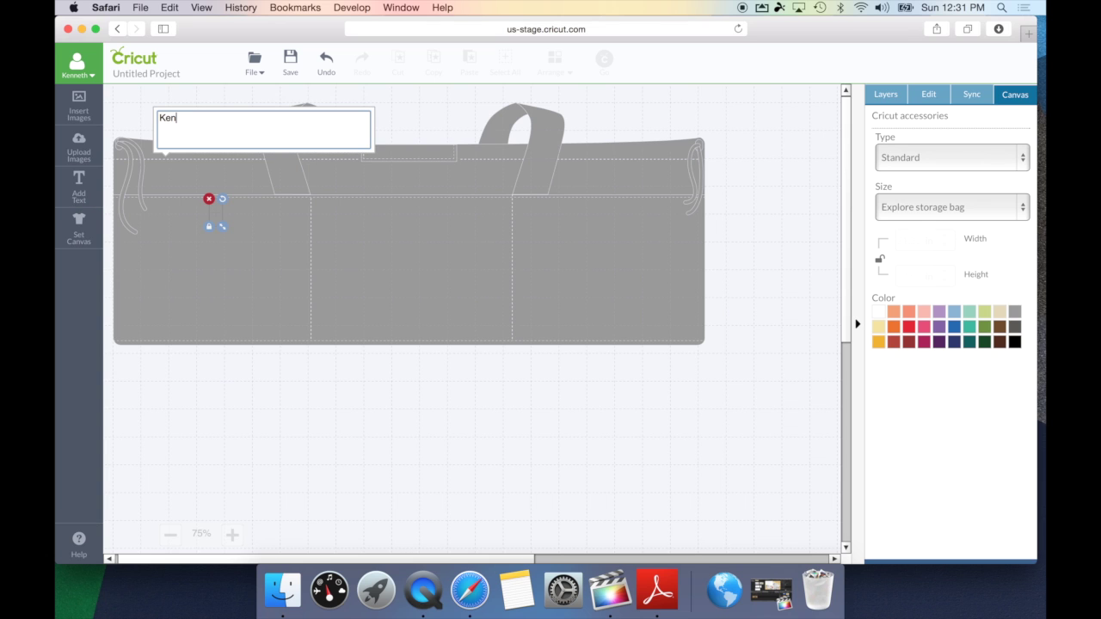
pyautogui.write("'s Kreations")
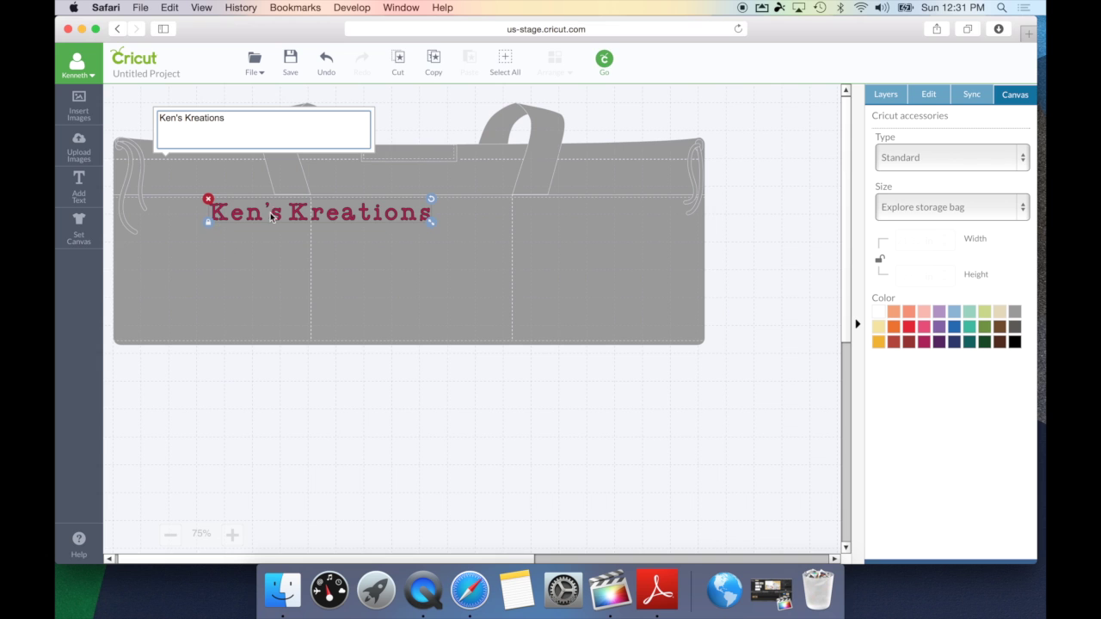
pyautogui.moveTo(266, 216); pyautogui.dragTo(220, 236)
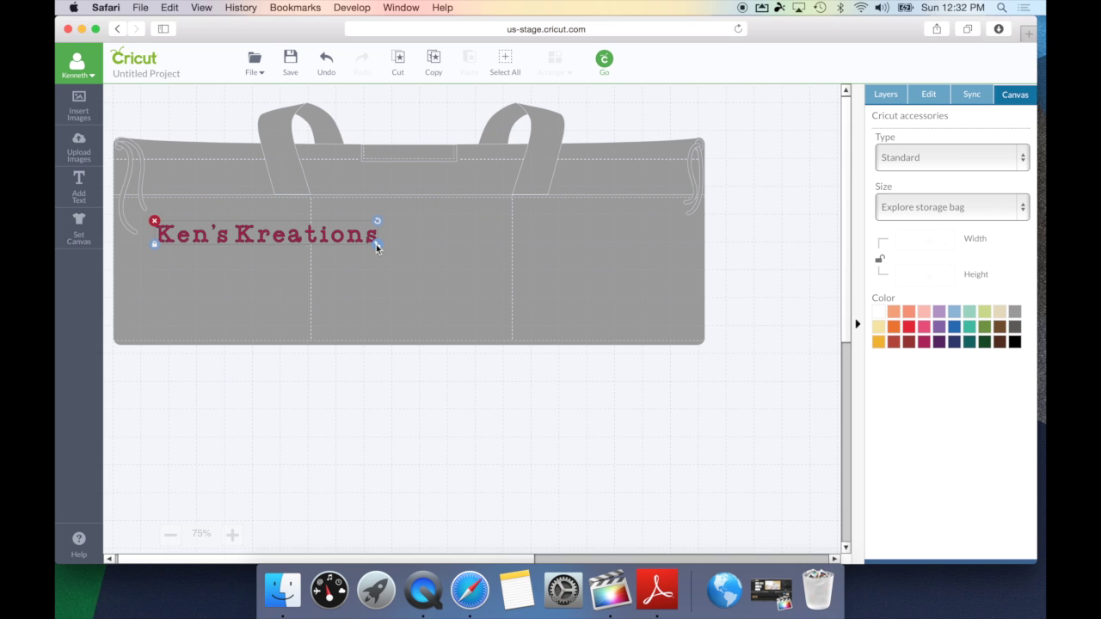
pyautogui.moveTo(377, 247); pyautogui.dragTo(682, 306)
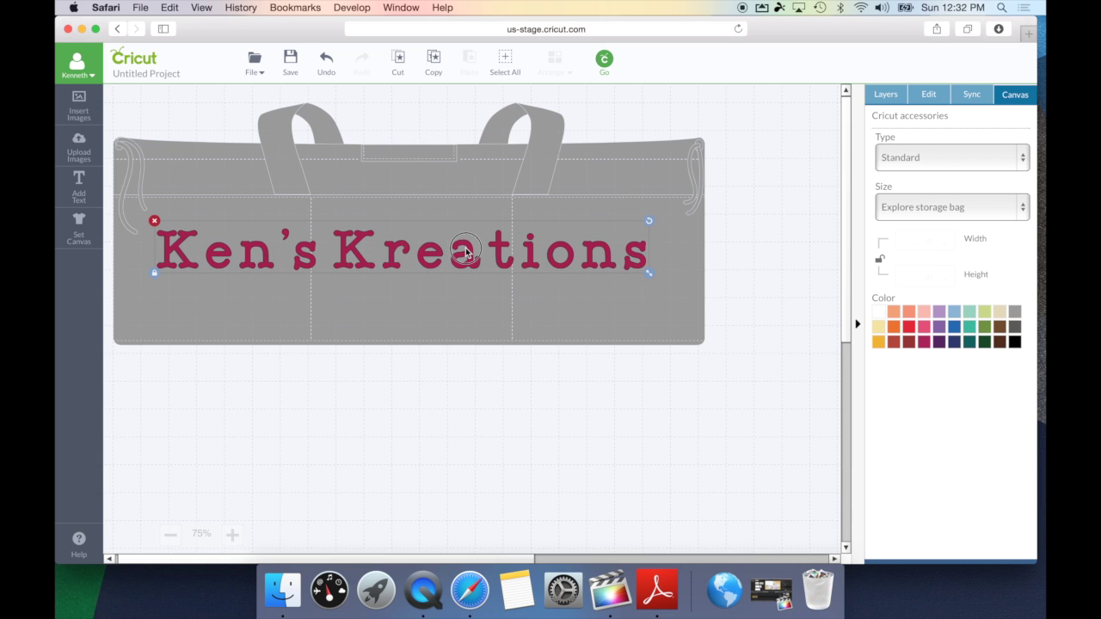
pyautogui.moveTo(465, 251)
pyautogui.mouseDown()
pyautogui.moveTo(478, 252)
pyautogui.moveTo(468, 262)
pyautogui.mouseUp()
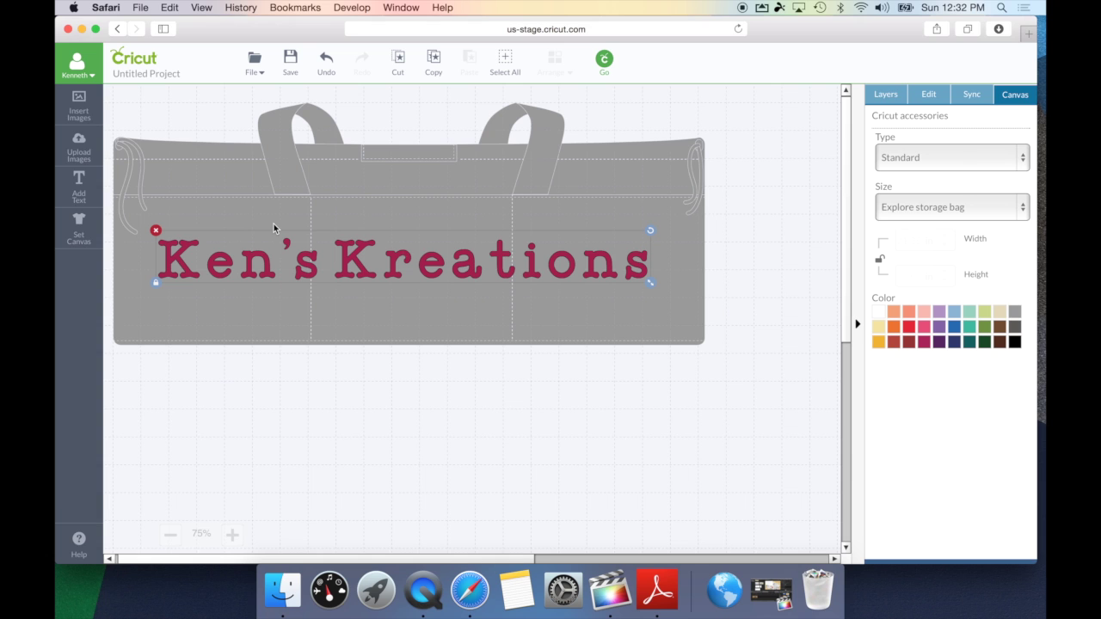
pyautogui.press('Delete')
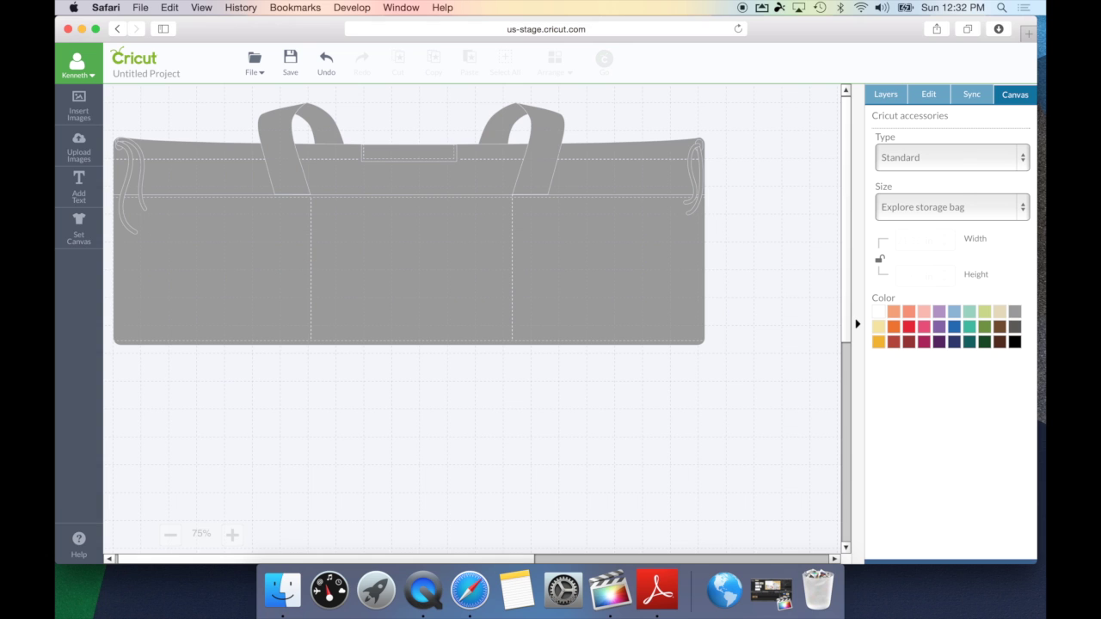
# Briefly switch to a blank canvas, then choose the Classic t-shirts canvas from the gallery.
pyautogui.click(116, 231)
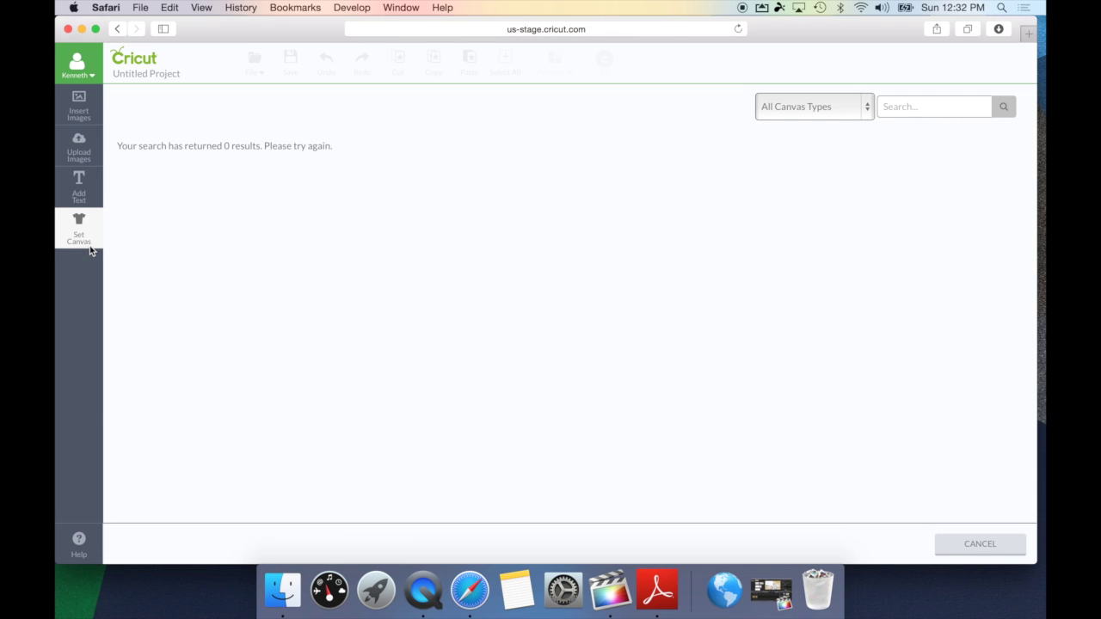
pyautogui.click(193, 248)
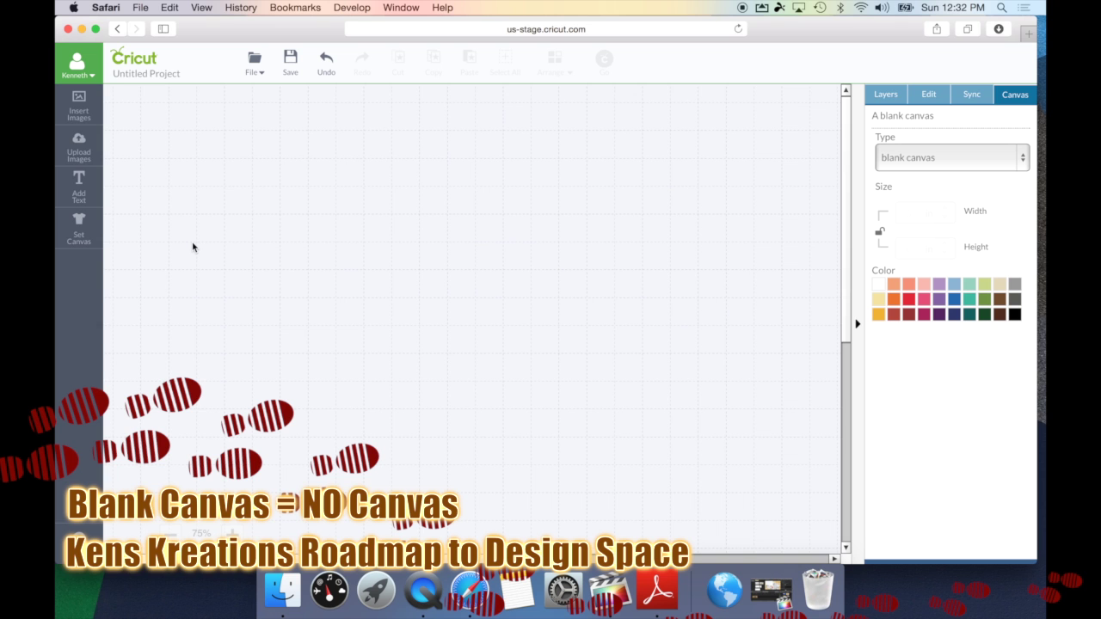
pyautogui.click(86, 231)
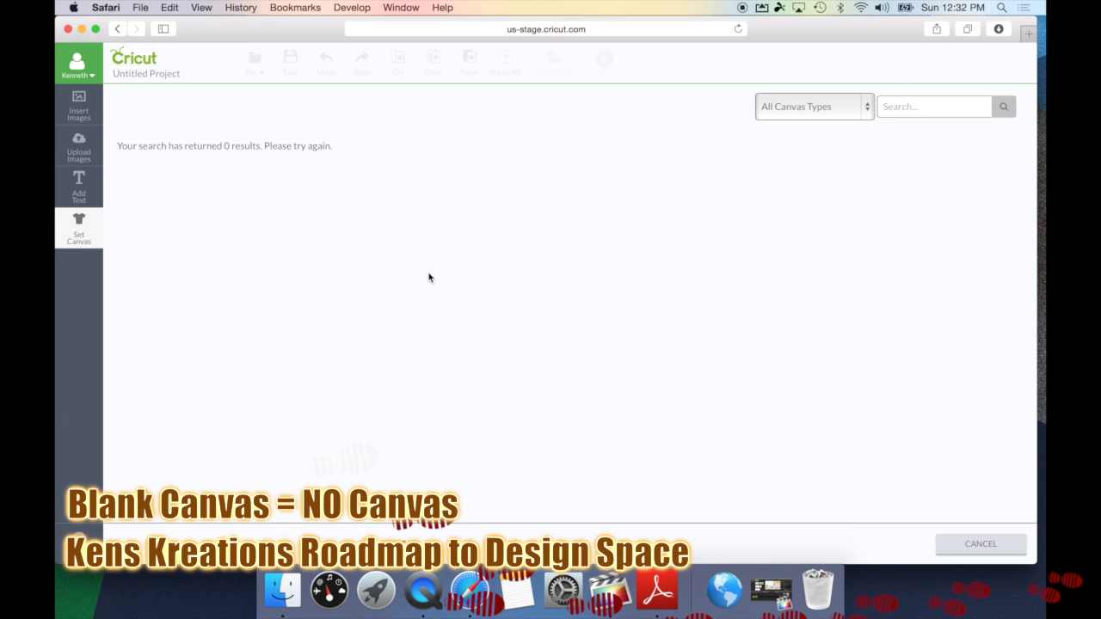
pyautogui.scroll(-5, 699, 314)
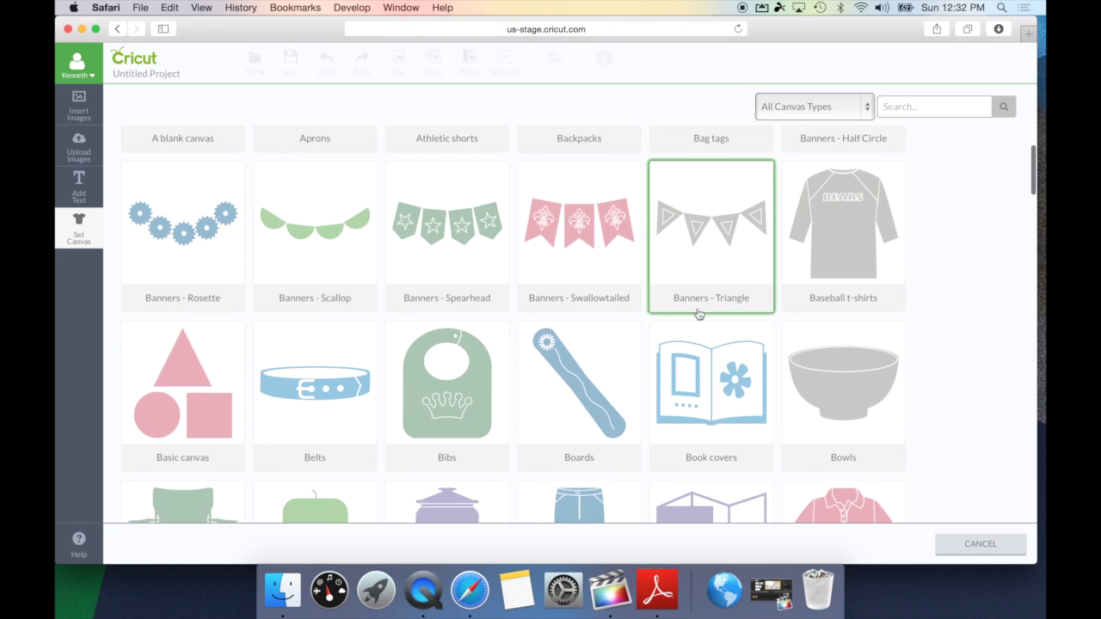
pyautogui.scroll(-3, 699, 315)
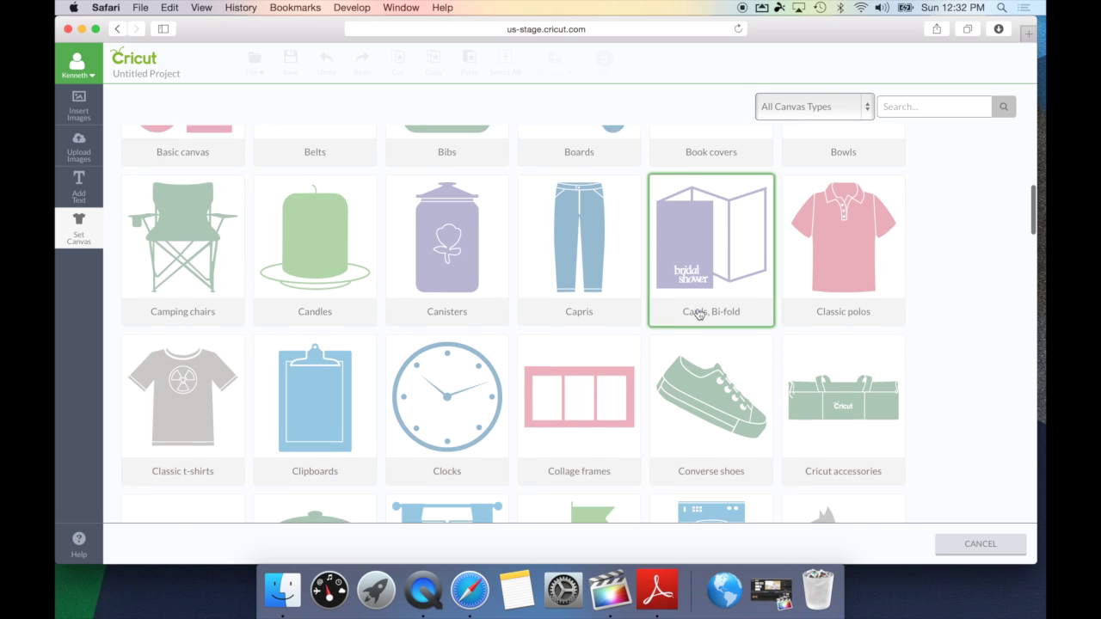
pyautogui.click(195, 371)
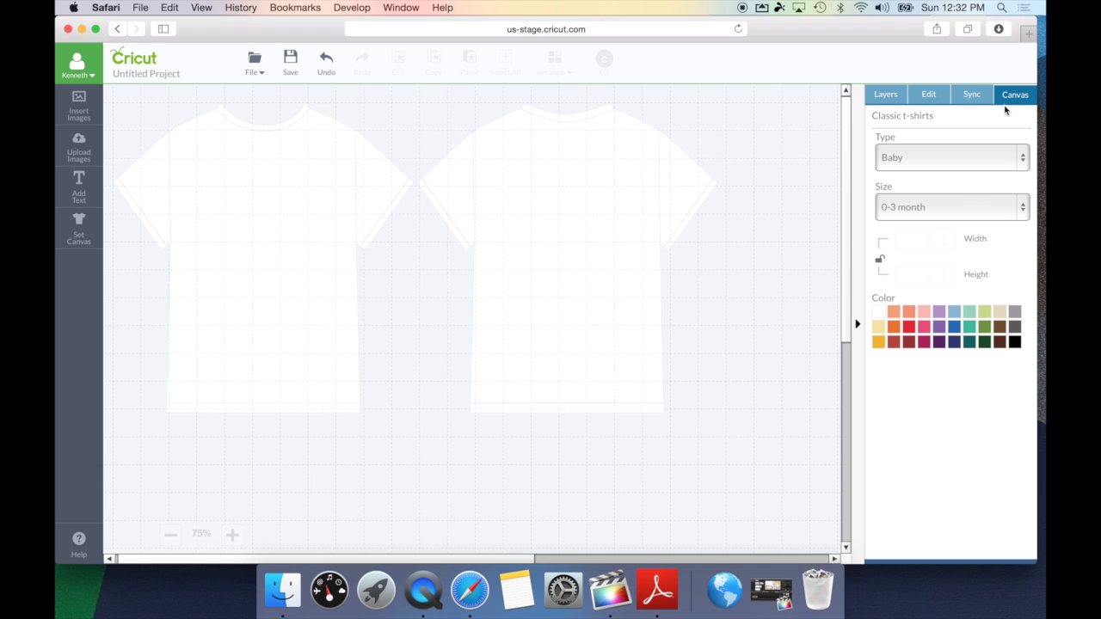
# Set the t-shirt canvas type to Men Short sleeve and size to Large.
pyautogui.click(927, 164)
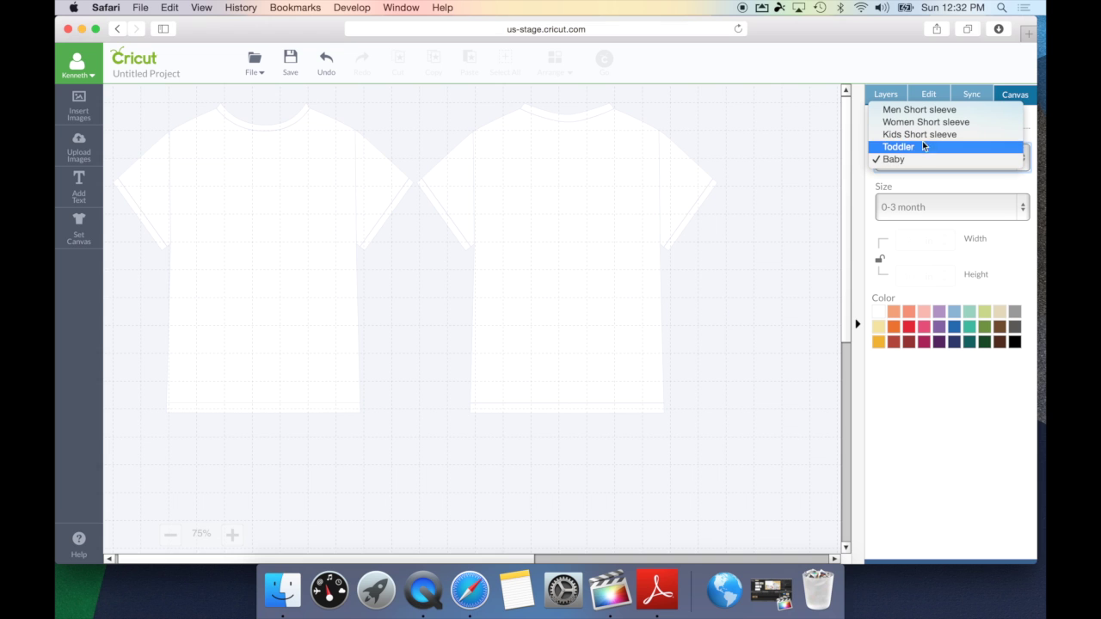
pyautogui.click(919, 109)
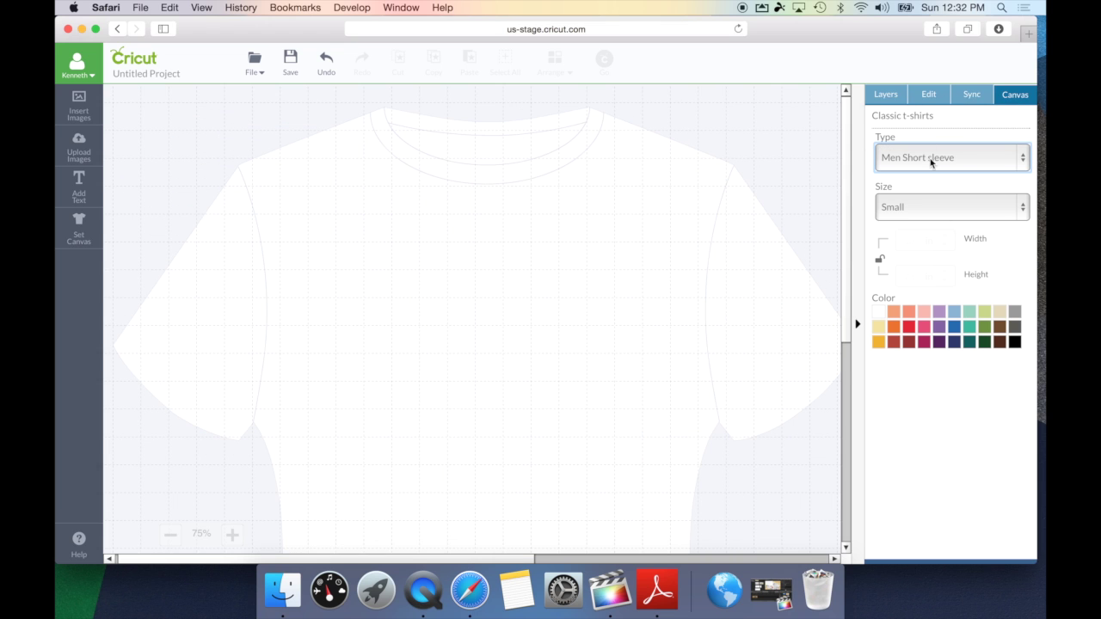
pyautogui.click(982, 212)
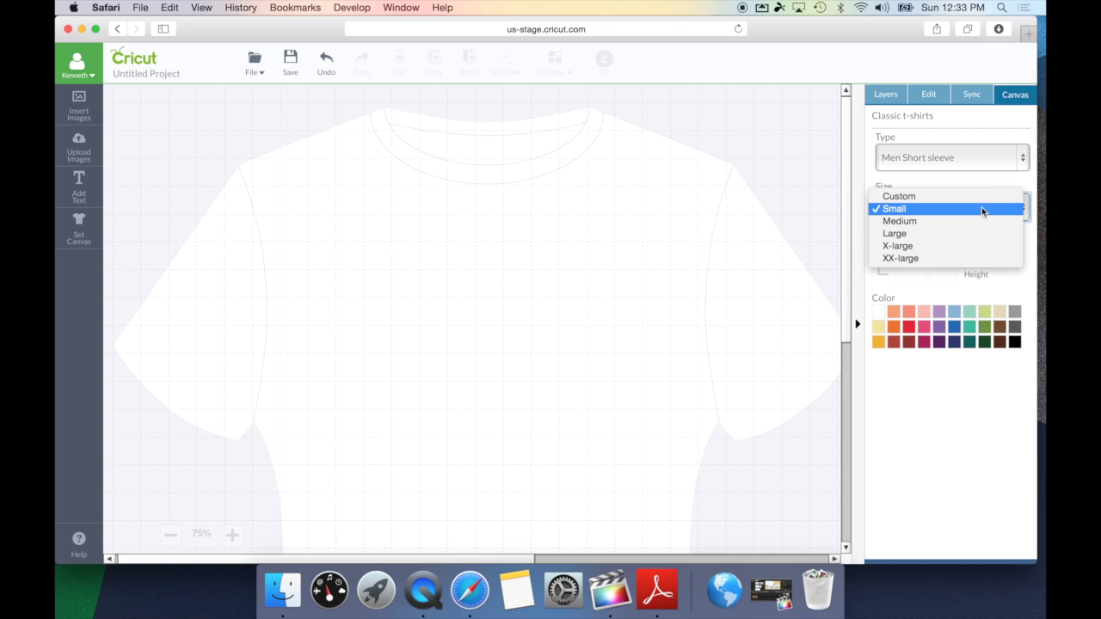
pyautogui.click(938, 233)
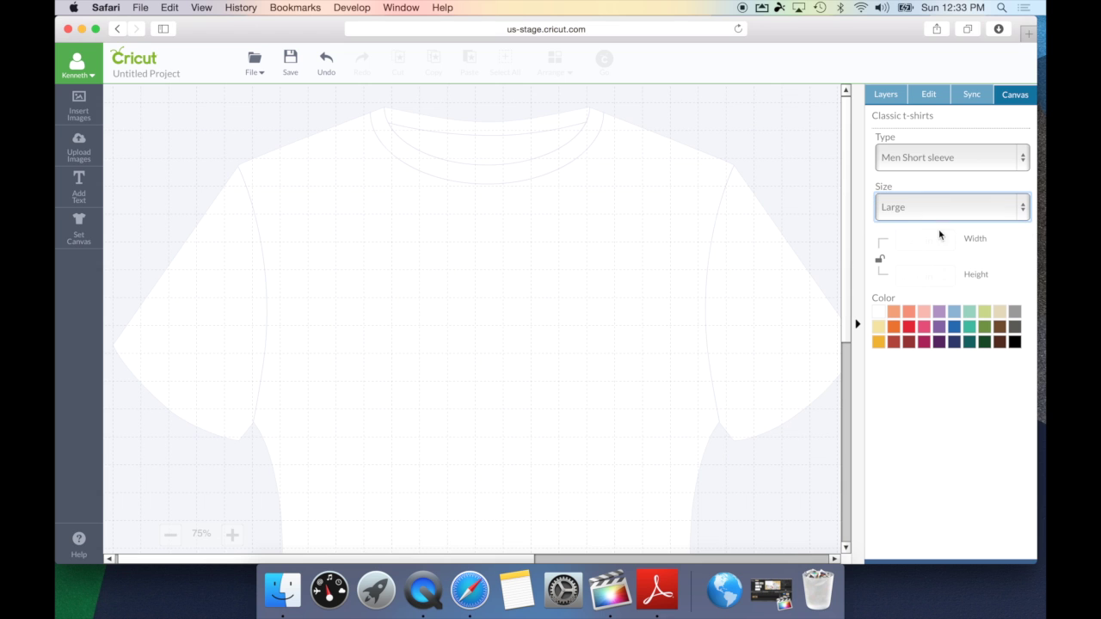
# Zoom out to 50% to show front and back, and colour the shirts red.
pyautogui.click(170, 535)
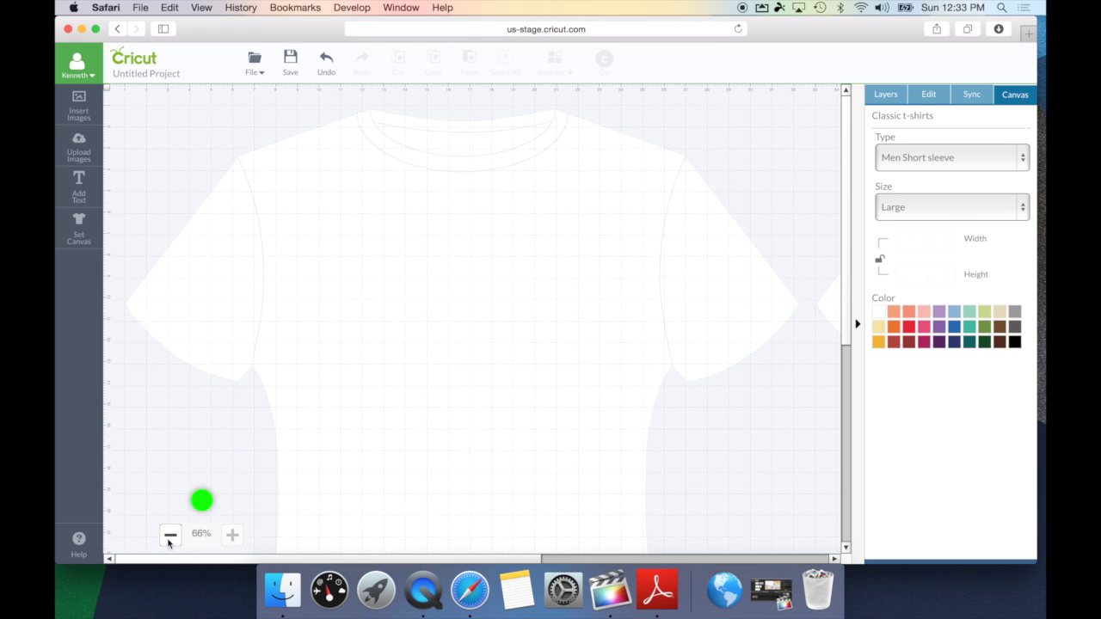
pyautogui.click(169, 535)
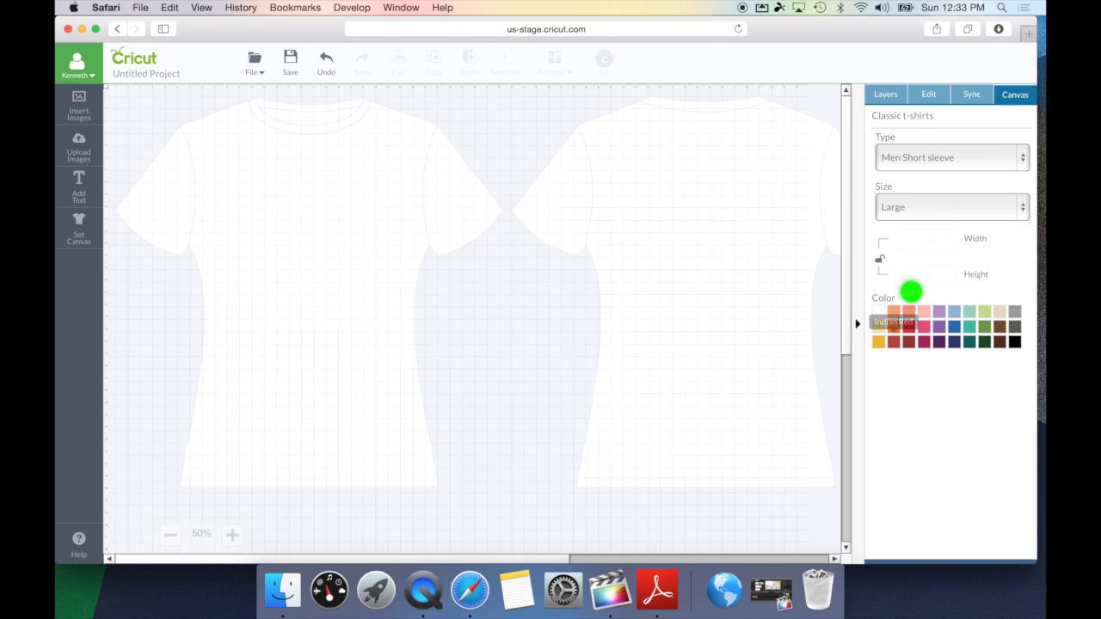
pyautogui.click(908, 326)
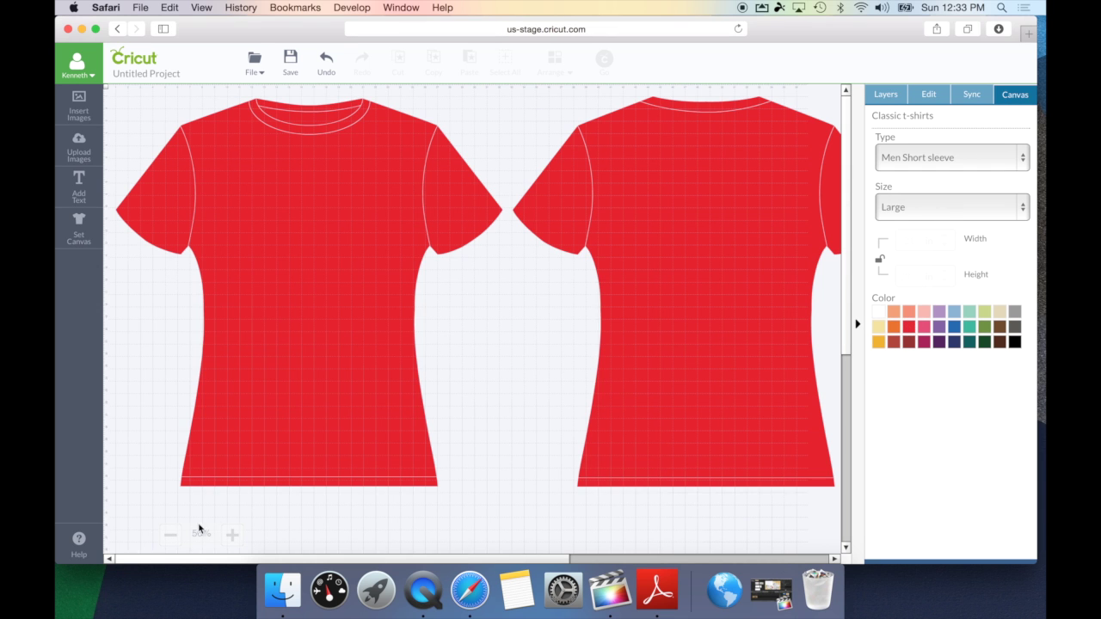
pyautogui.moveTo(511, 560)
pyautogui.mouseDown()
pyautogui.moveTo(531, 562)
pyautogui.moveTo(502, 560)
pyautogui.moveTo(514, 563)
pyautogui.mouseUp()
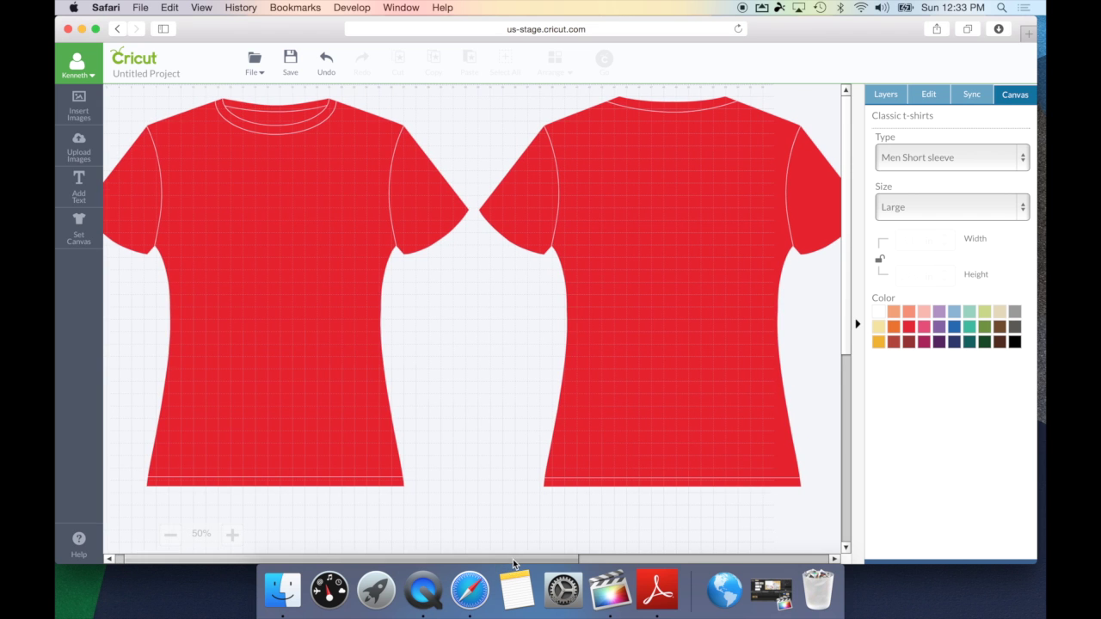
# Insert the Olaf image, enlarge it, and move it up onto the shirt front's chest.
pyautogui.click(79, 103)
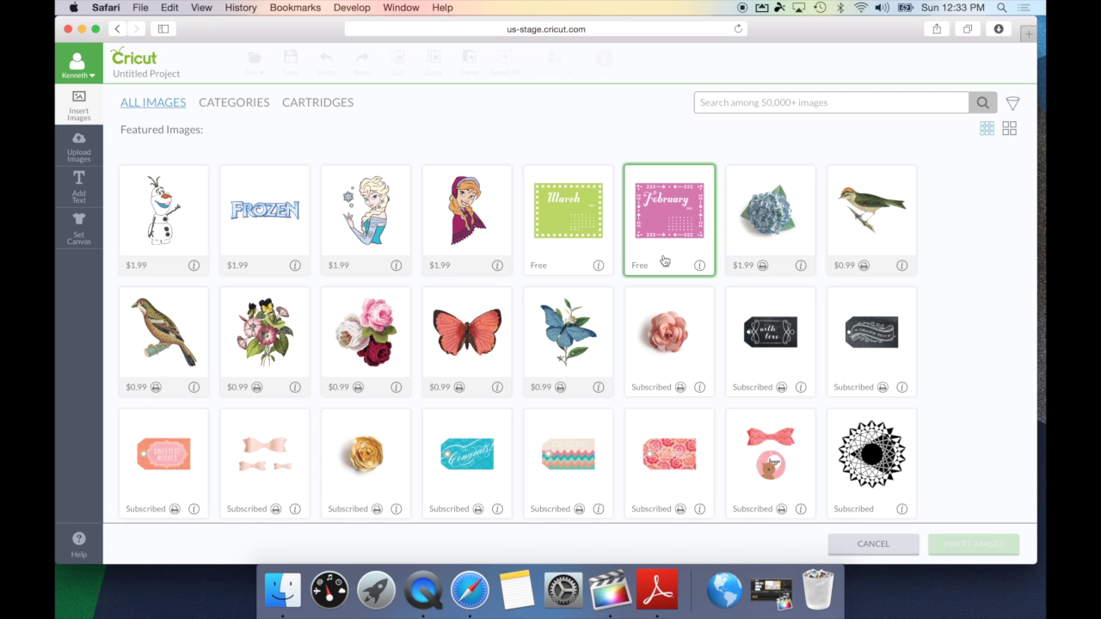
pyautogui.click(148, 247)
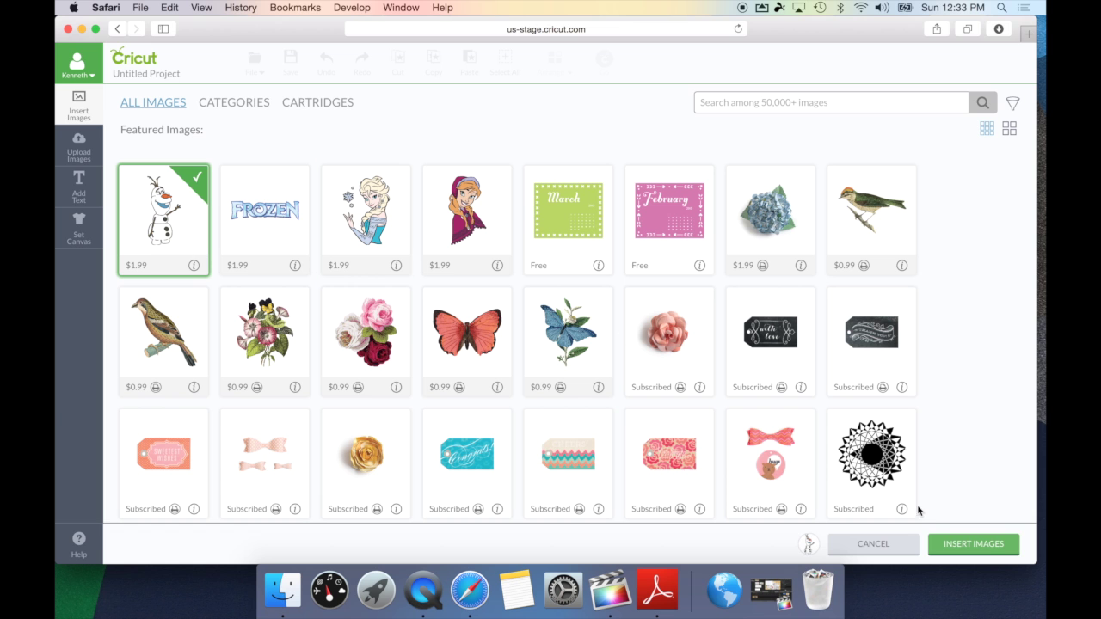
pyautogui.click(986, 555)
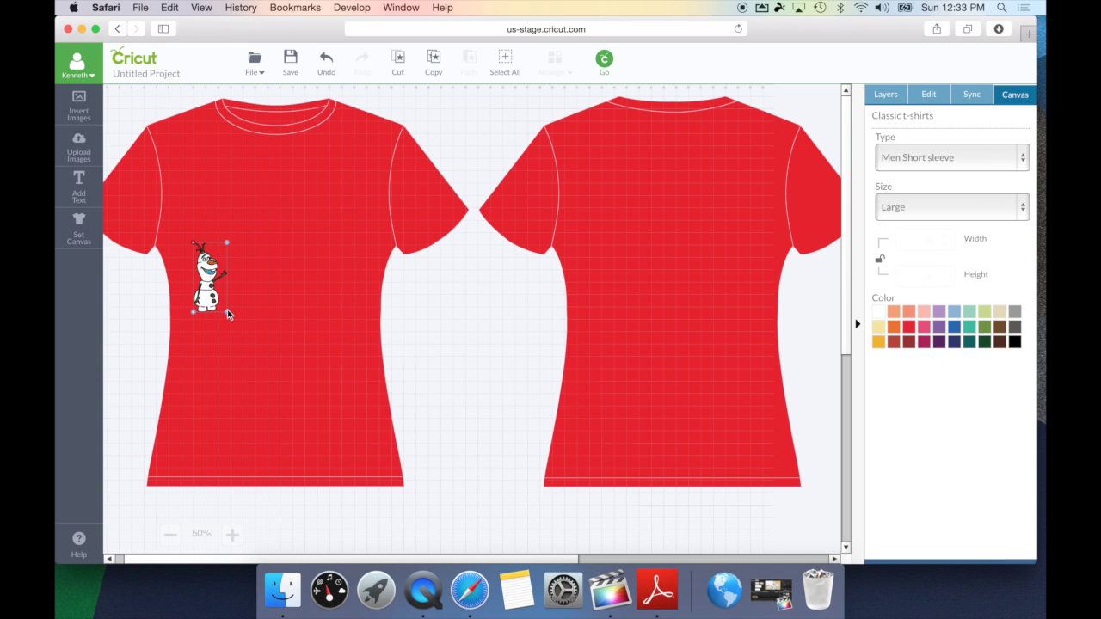
pyautogui.moveTo(227, 313); pyautogui.dragTo(356, 453)
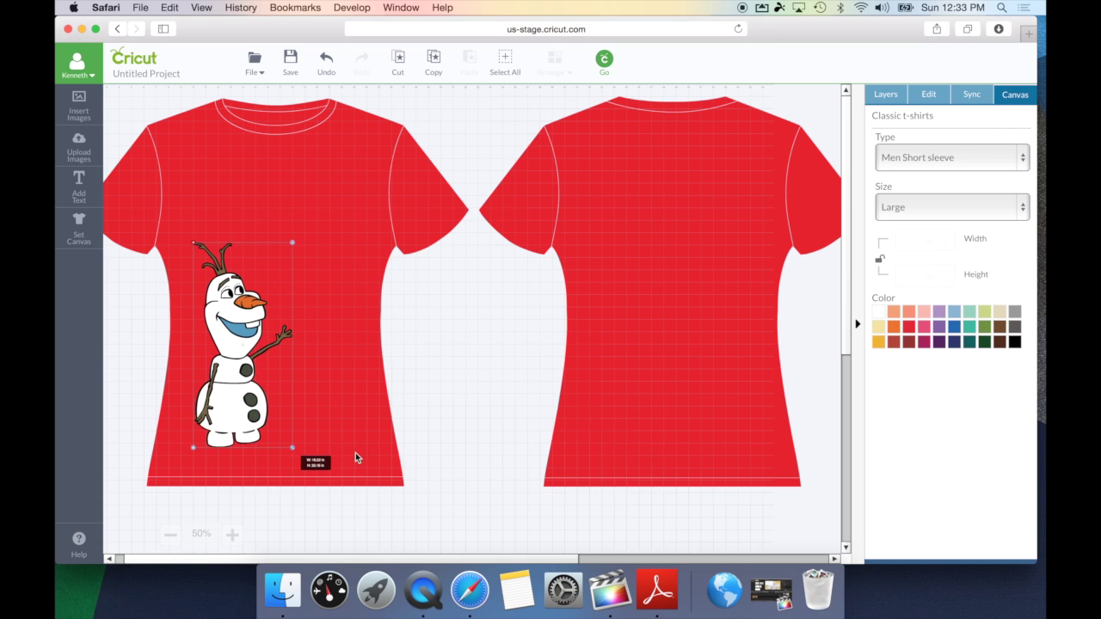
pyautogui.moveTo(246, 375); pyautogui.dragTo(280, 296)
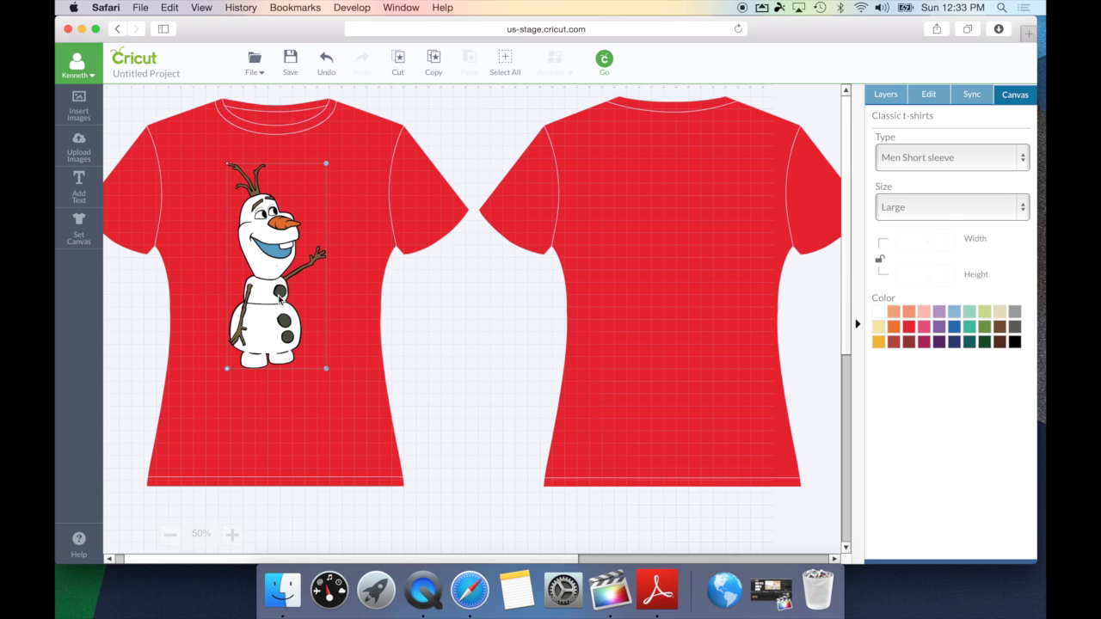